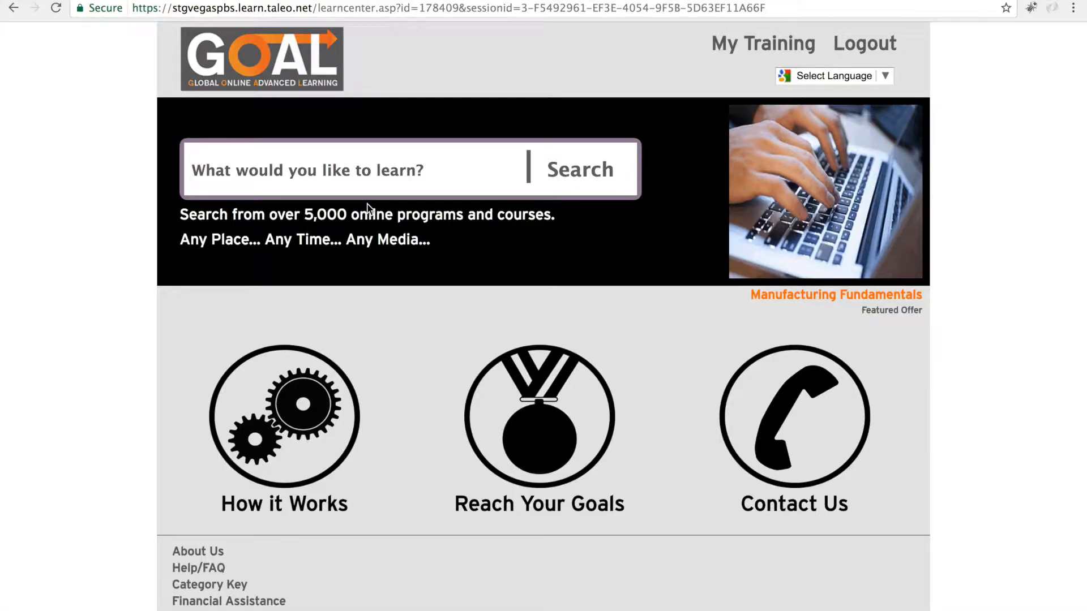
Step: Open the administration control panel from the learning center home page
{"action": "scroll", "coordinate": [367, 205], "scroll_direction": "down", "scroll_amount": 3}
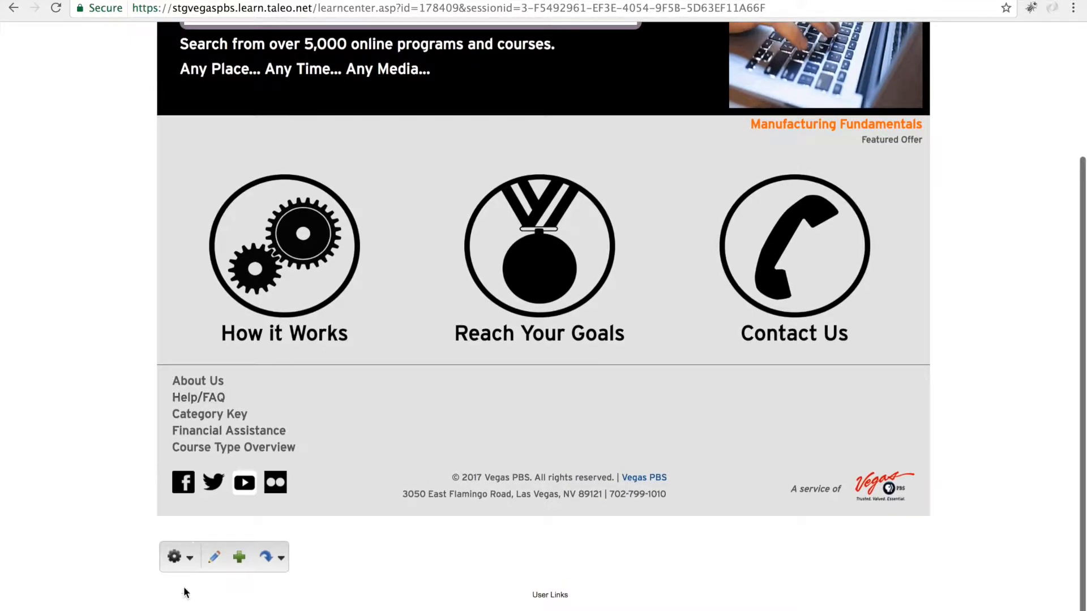
{"action": "left_click", "coordinate": [177, 557]}
{"action": "left_click", "coordinate": [205, 580]}
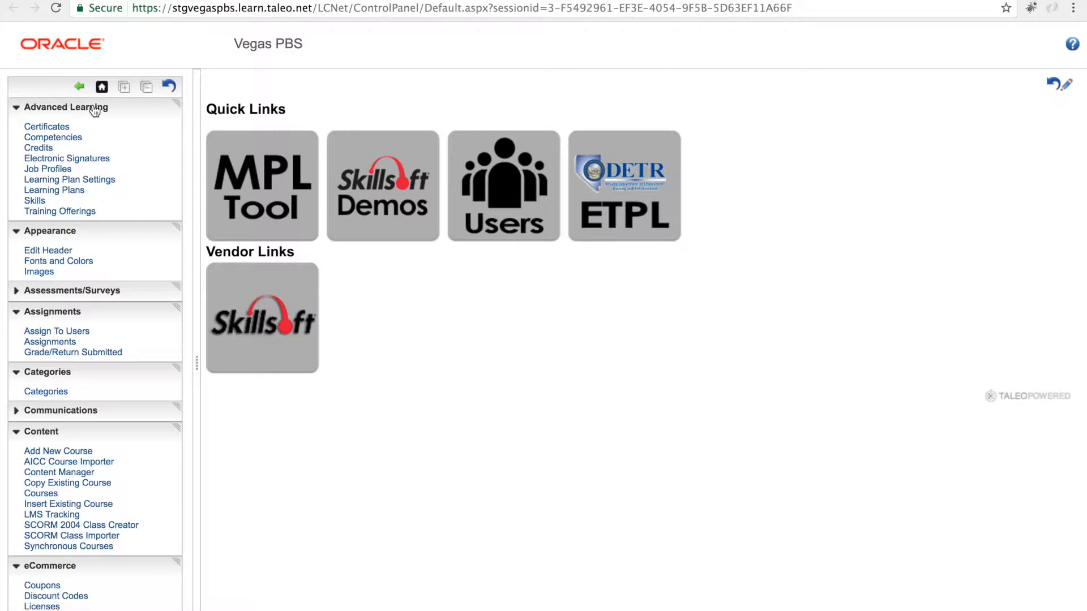
Step: Open the learning plans list and start adding a new learning plan
{"action": "left_click", "coordinate": [77, 194]}
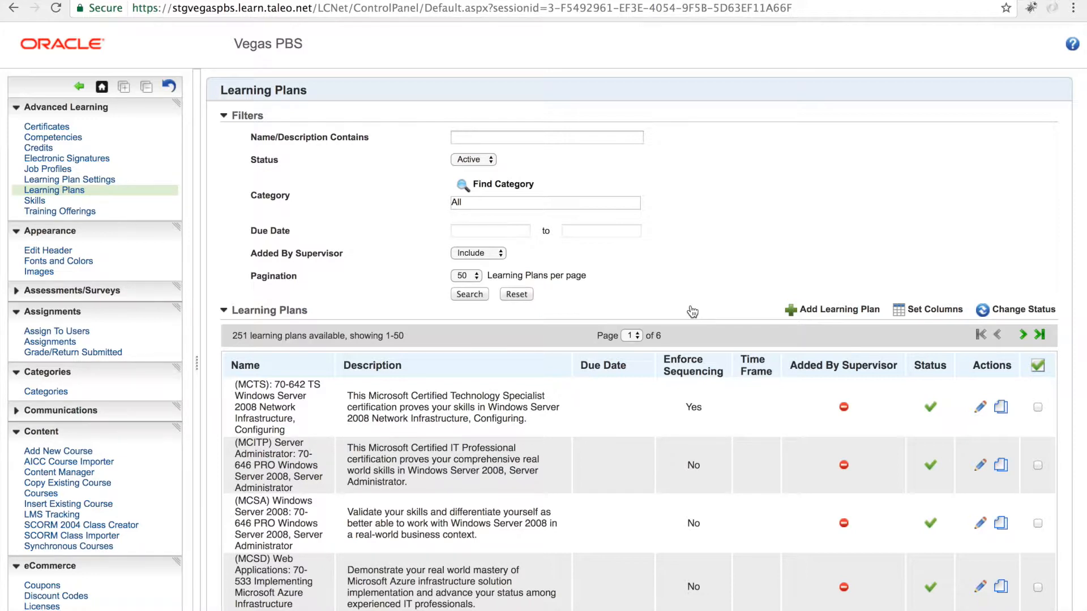
{"action": "left_click", "coordinate": [826, 311]}
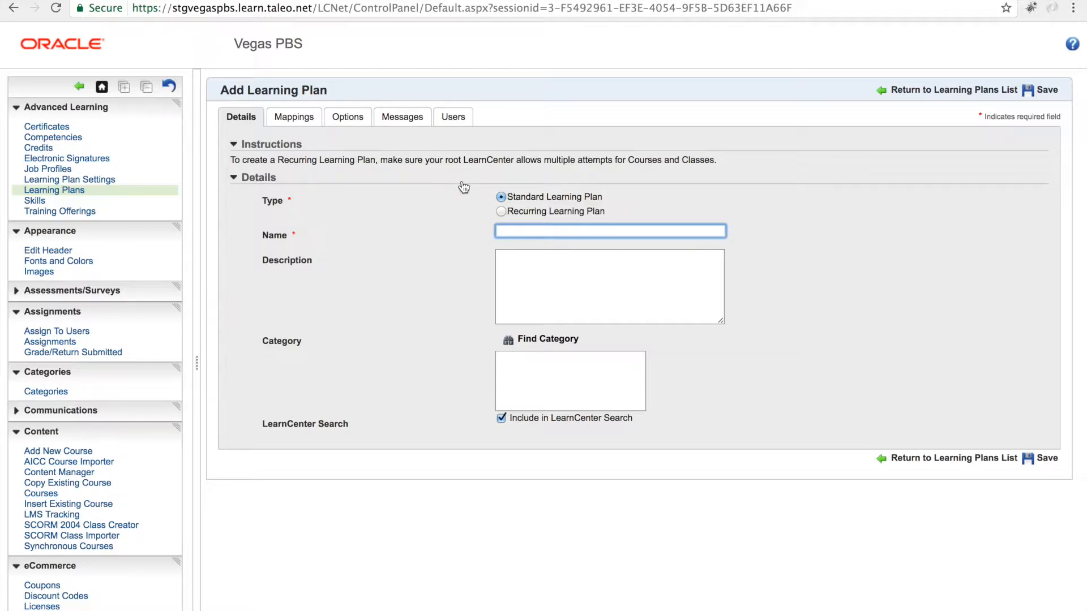
Step: Name the new learning plan OSHA Courses, describe it as Safety courses for construction workers, and save it
{"action": "type", "text": "O"}
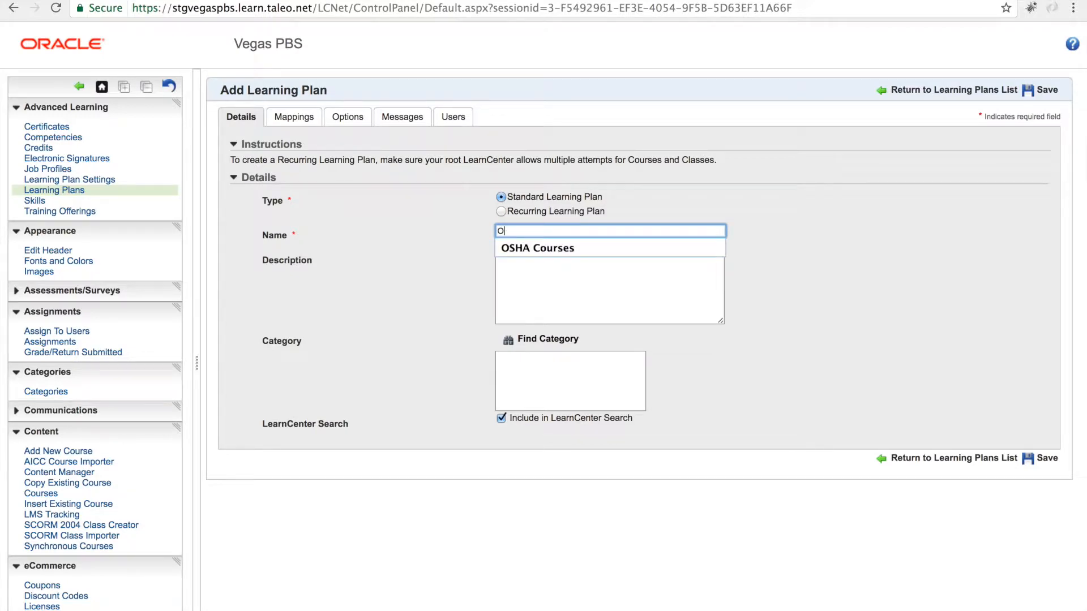
{"action": "left_click", "coordinate": [555, 249]}
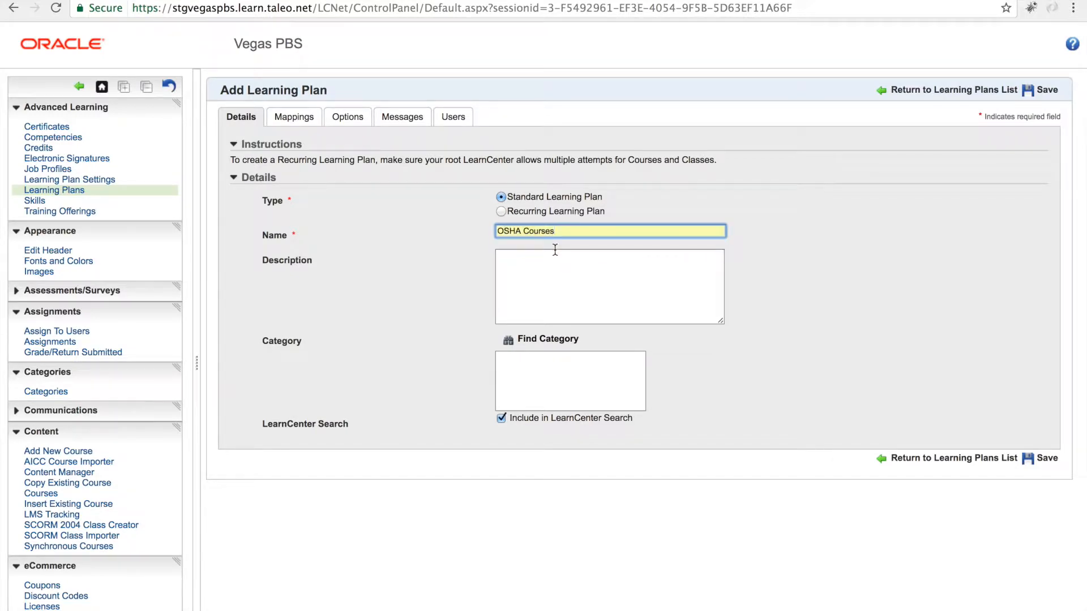
{"action": "left_click", "coordinate": [538, 269]}
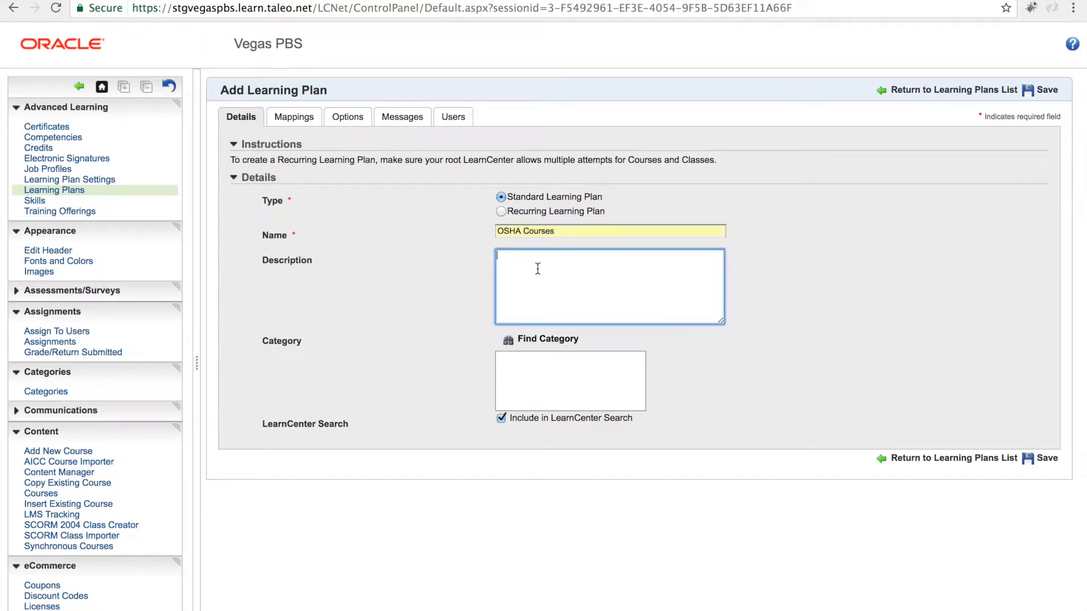
{"action": "type", "text": "Safety courses for construction workers"}
{"action": "left_click", "coordinate": [1042, 459]}
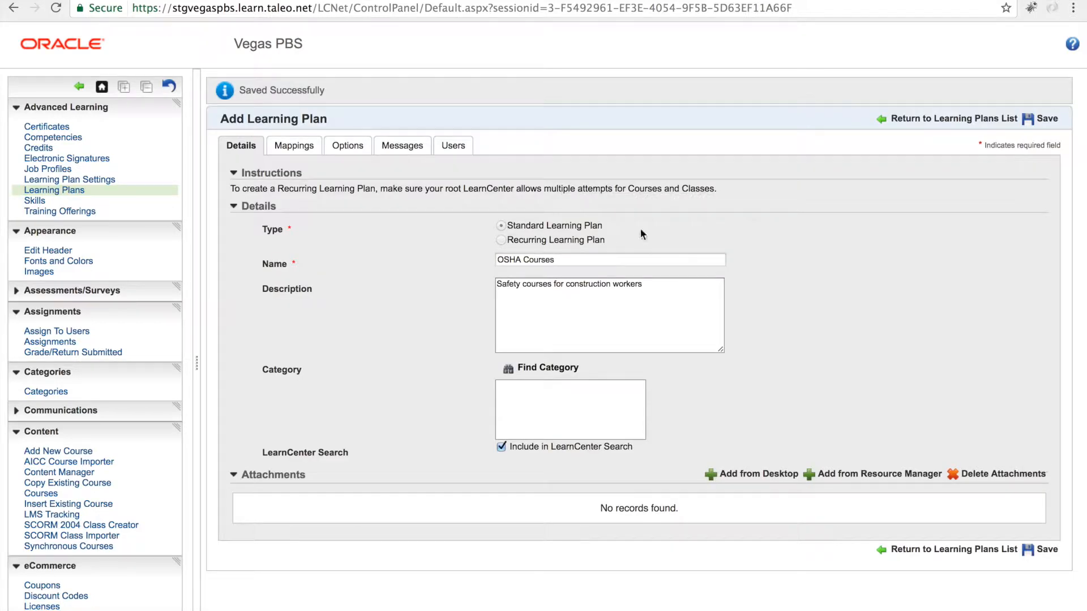
Step: Open the plan's item mappings and set the mapped view to Courses
{"action": "left_click", "coordinate": [295, 148]}
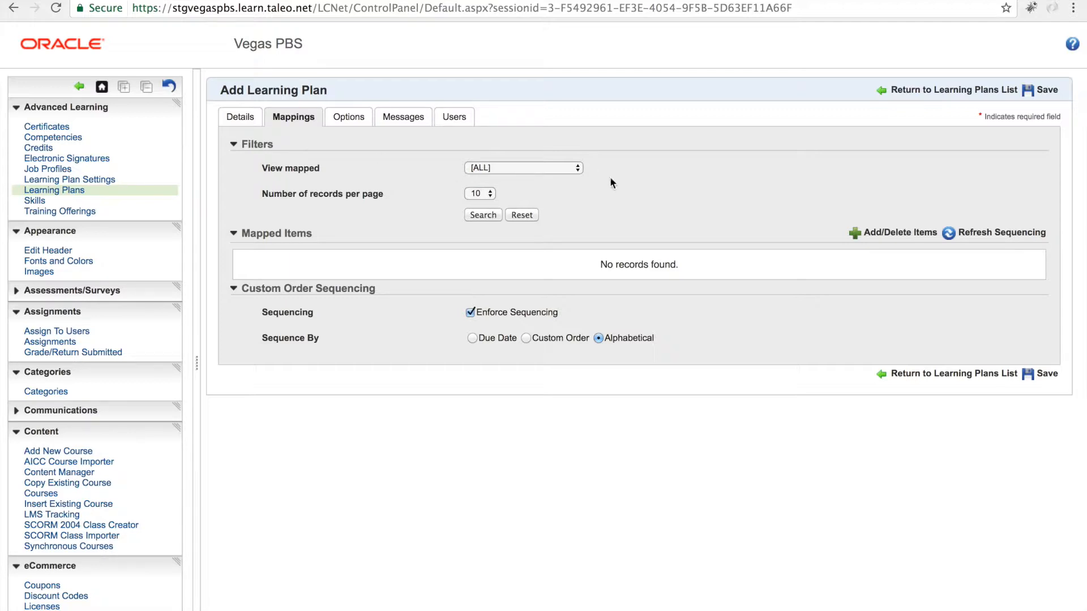
{"action": "left_click", "coordinate": [871, 237]}
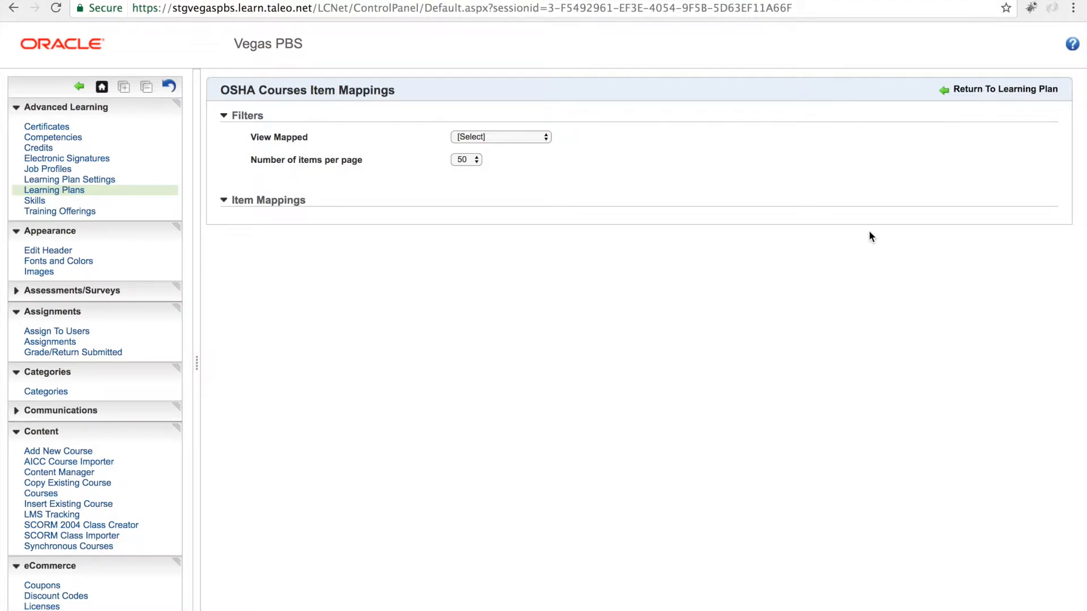
{"action": "left_click", "coordinate": [541, 137]}
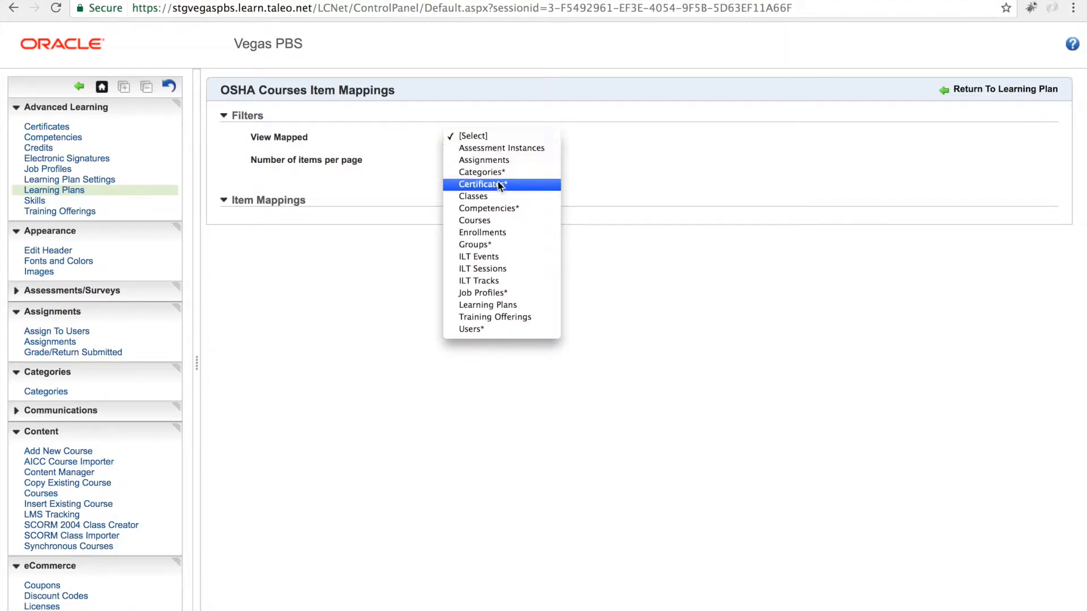
{"action": "left_click", "coordinate": [490, 221]}
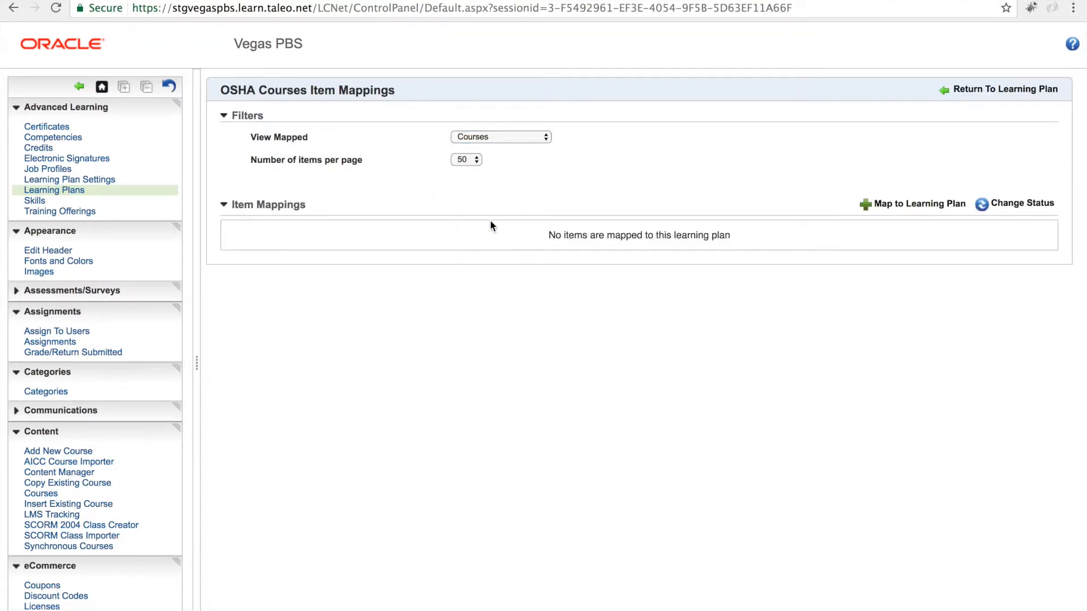
Step: Map the OSHA - Asbestos Hazard Awareness course to the plan by searching titles beginning with OSHA - Asbestos
{"action": "left_click", "coordinate": [886, 203]}
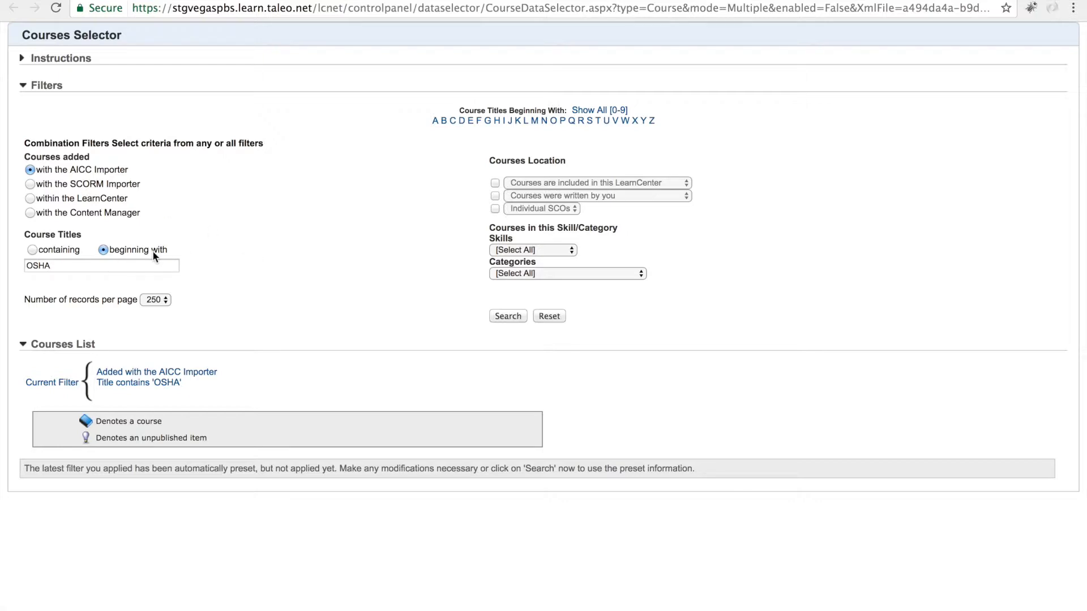
{"action": "left_click", "coordinate": [76, 265]}
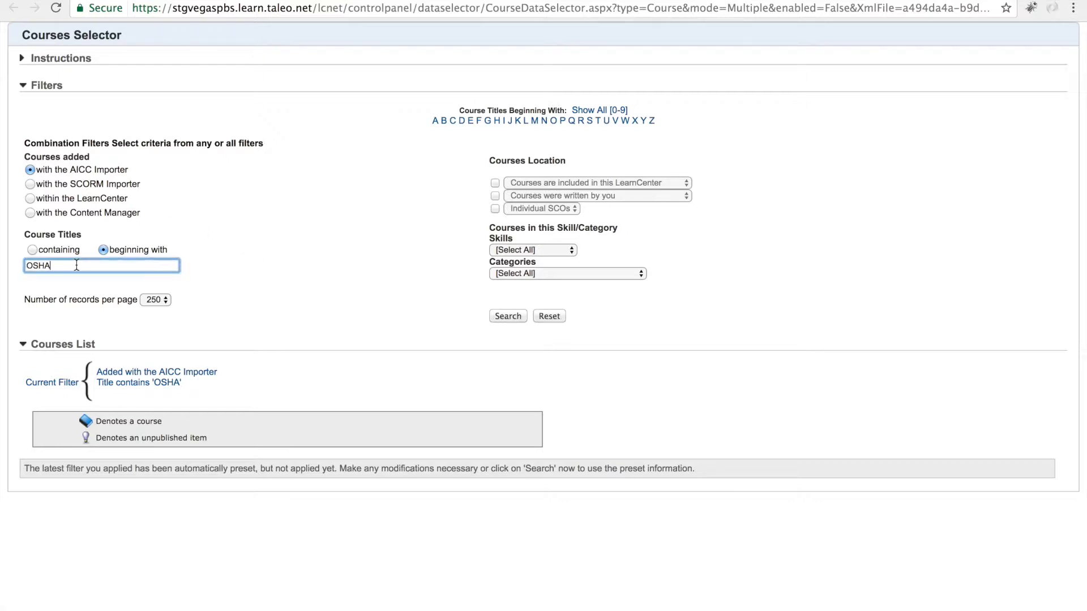
{"action": "type", "text": "-"}
{"action": "key", "text": "Down"}
{"action": "key", "text": "Return"}
{"action": "left_click", "coordinate": [508, 316]}
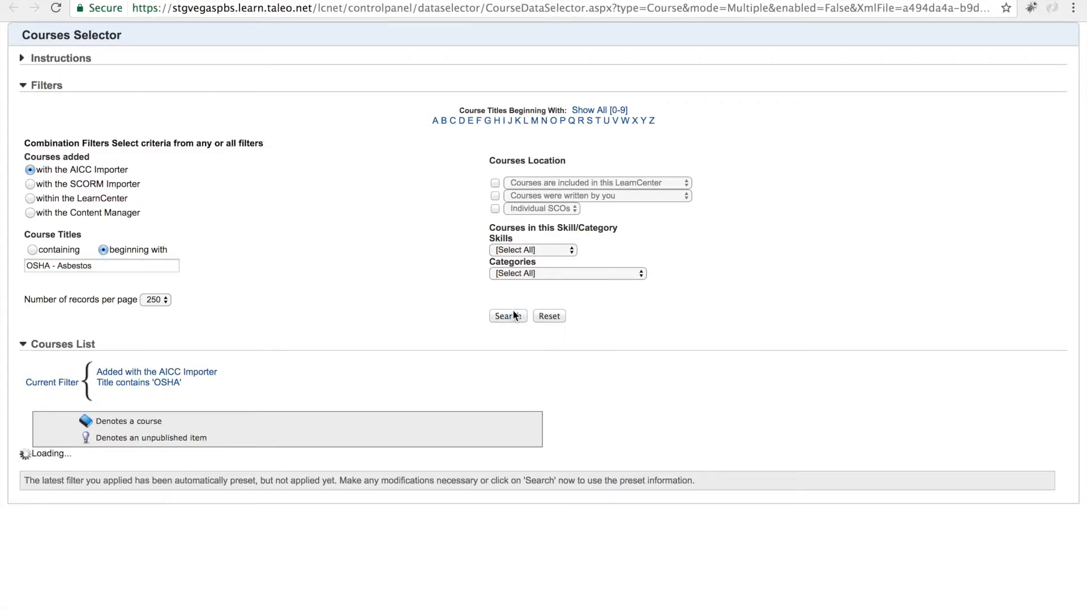
{"action": "scroll", "coordinate": [358, 371], "scroll_direction": "down", "scroll_amount": 1}
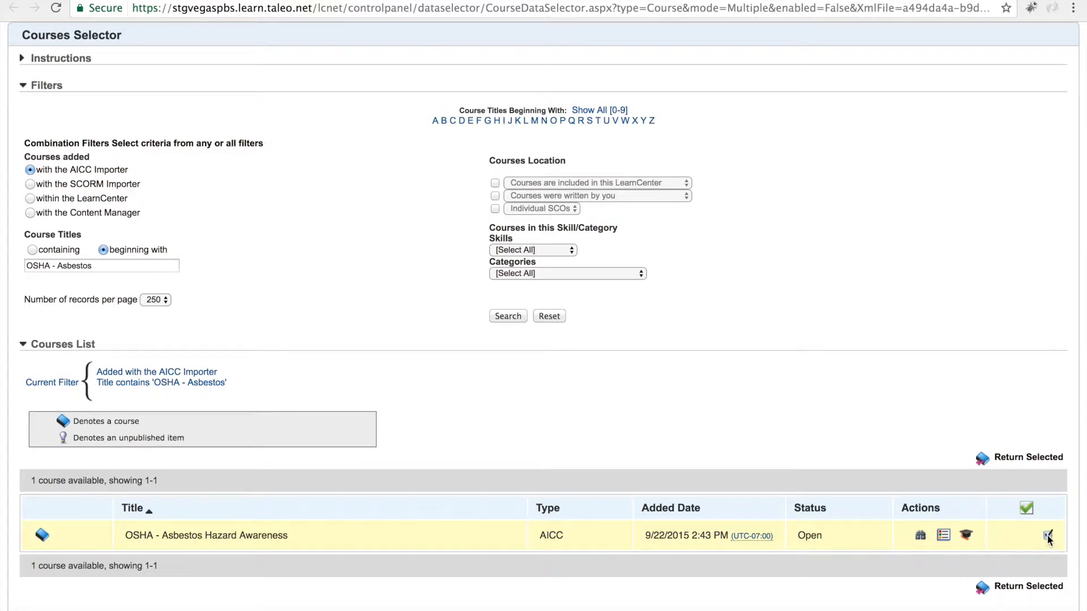
{"action": "left_click", "coordinate": [1031, 458]}
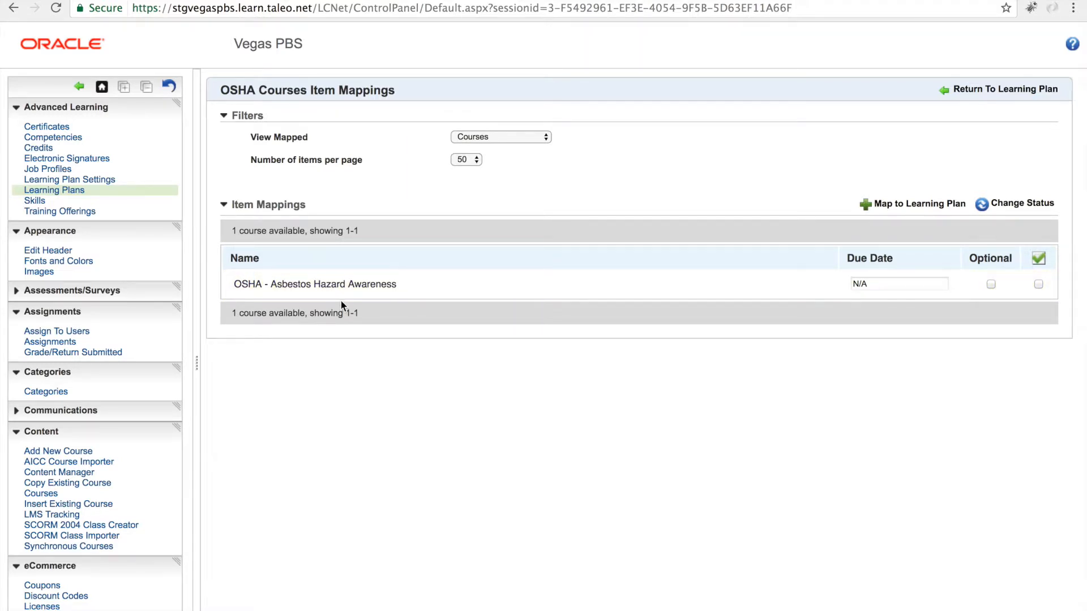
Step: Reopen the course selector and search for course titles beginning with OSHA
{"action": "left_click", "coordinate": [894, 204]}
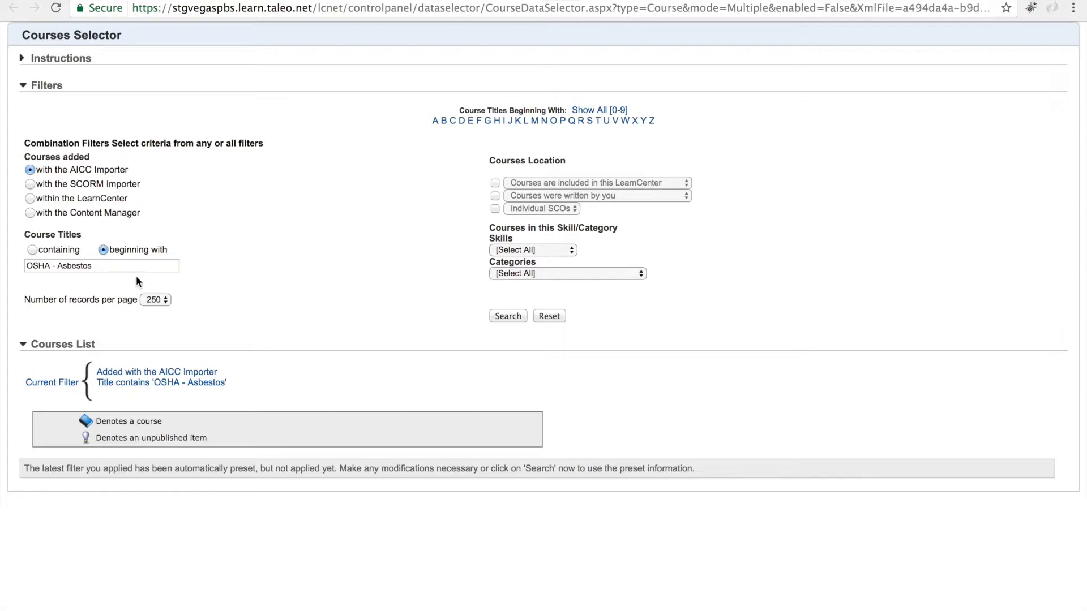
{"action": "left_click", "coordinate": [114, 267]}
{"action": "key", "text": "BackSpace"}
{"action": "key", "text": "BackSpace"}
{"action": "key", "text": "BackSpace"}
{"action": "key", "text": "BackSpace"}
{"action": "key", "text": "BackSpace"}
{"action": "key", "text": "BackSpace"}
{"action": "key", "text": "BackSpace"}
{"action": "key", "text": "BackSpace"}
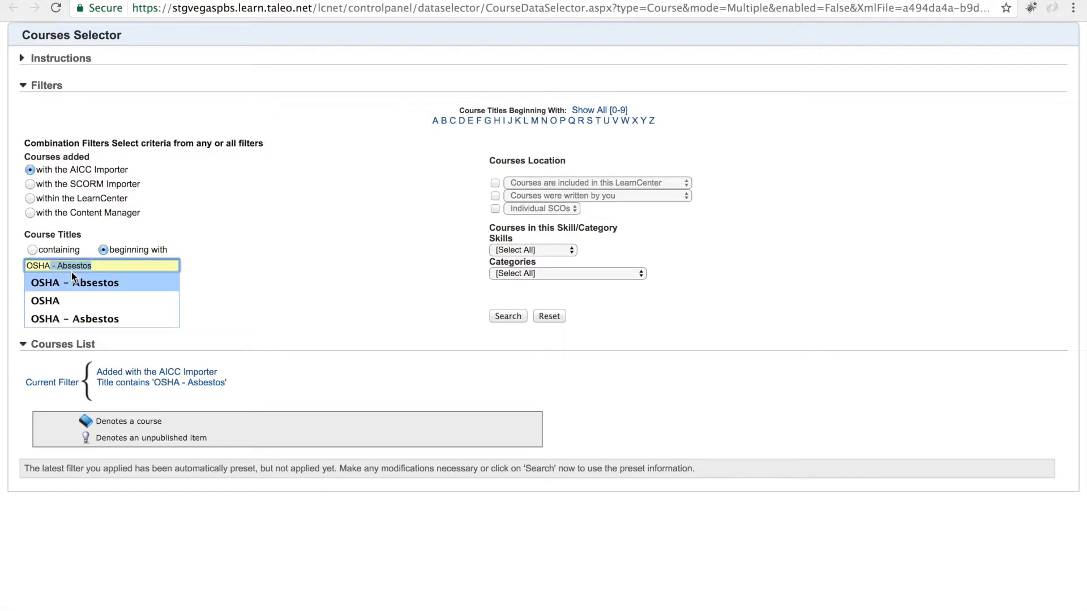
{"action": "left_click", "coordinate": [509, 316]}
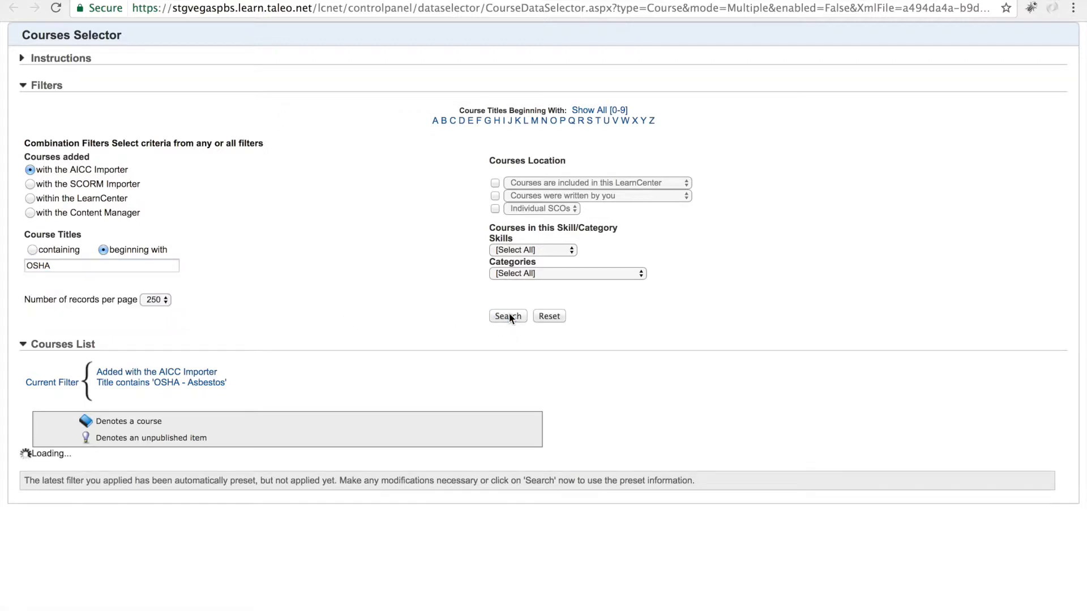
Step: Select the Back Safety and Injury Prevention, Chlorine Safety and Electrical Safety courses and return them to the plan
{"action": "scroll", "coordinate": [509, 314], "scroll_direction": "down", "scroll_amount": 10}
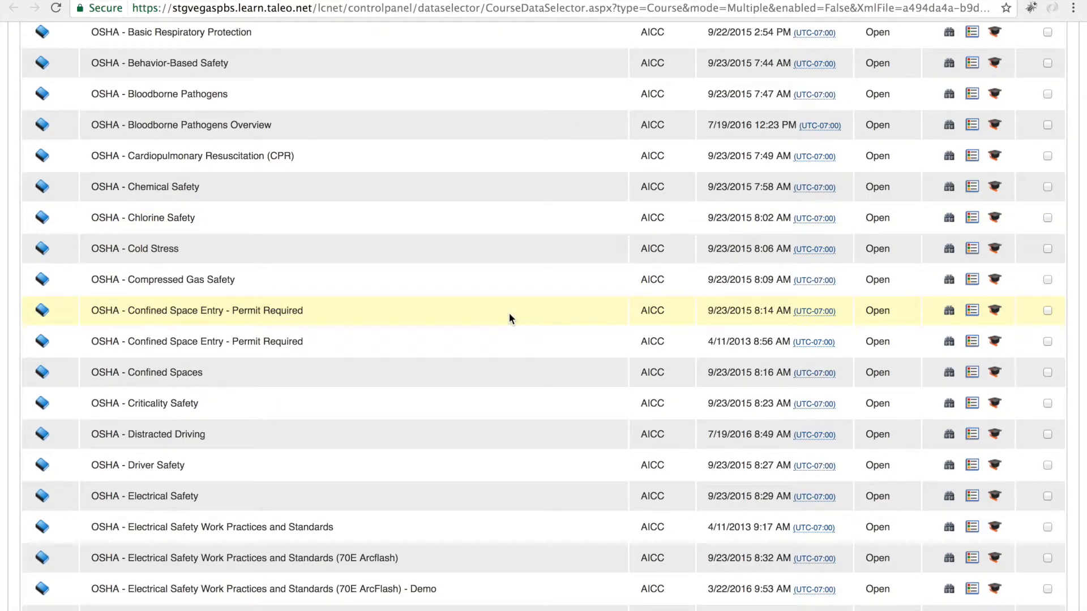
{"action": "scroll", "coordinate": [508, 314], "scroll_direction": "up", "scroll_amount": 4}
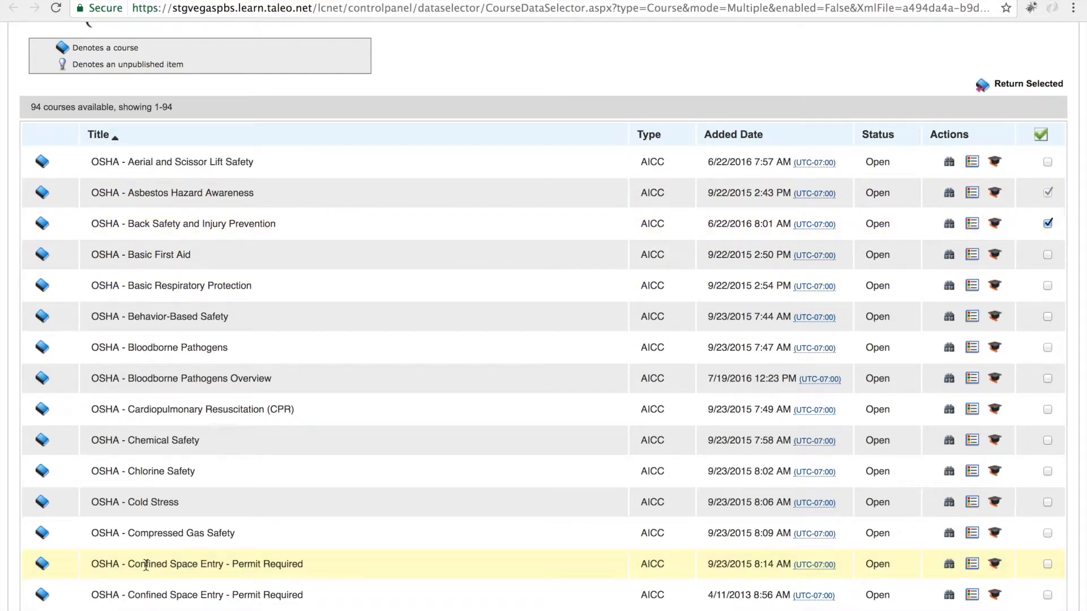
{"action": "left_click", "coordinate": [1047, 472]}
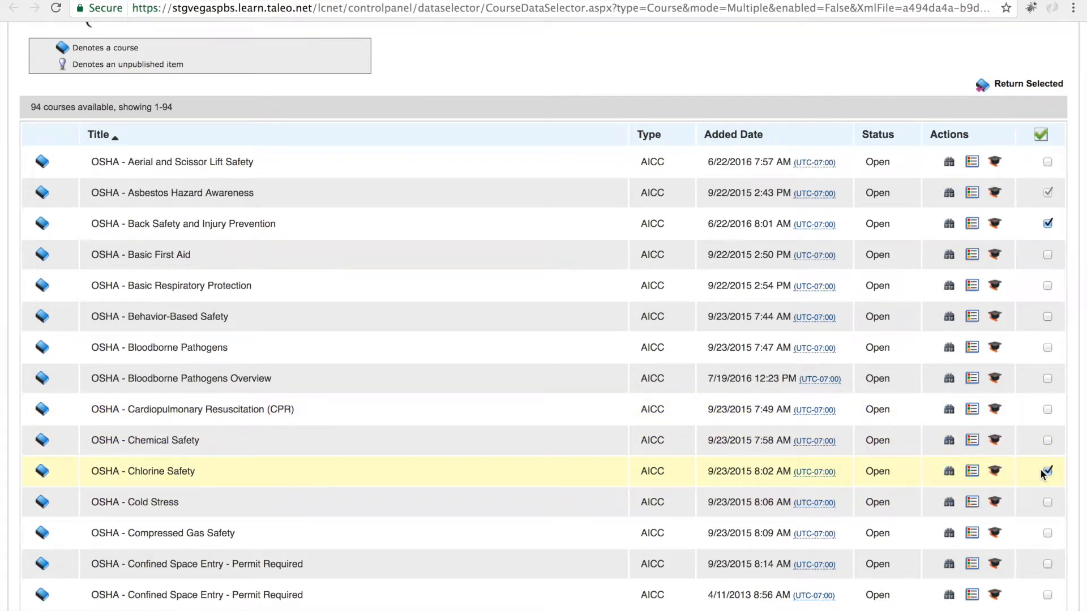
{"action": "scroll", "coordinate": [1044, 471], "scroll_direction": "down", "scroll_amount": 5}
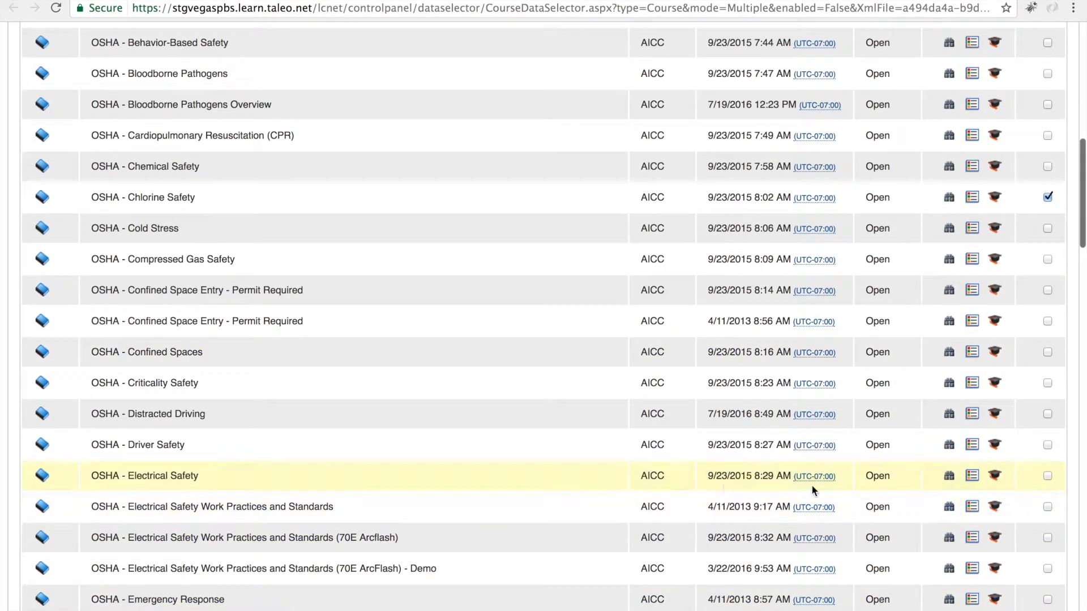
{"action": "left_click", "coordinate": [1048, 476]}
{"action": "scroll", "coordinate": [892, 351], "scroll_direction": "up", "scroll_amount": 6}
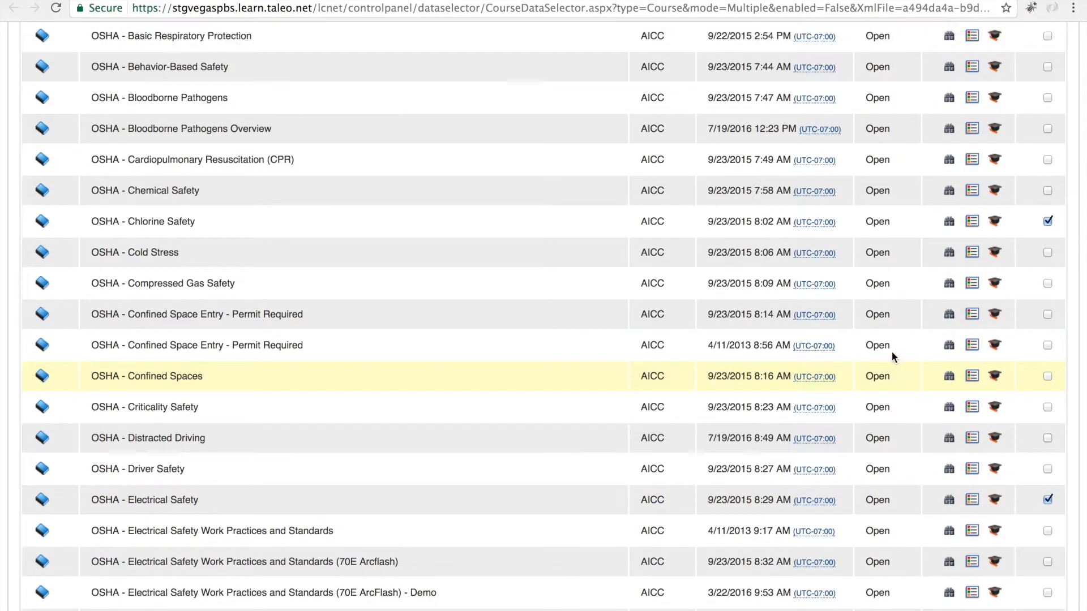
{"action": "left_click", "coordinate": [1022, 133]}
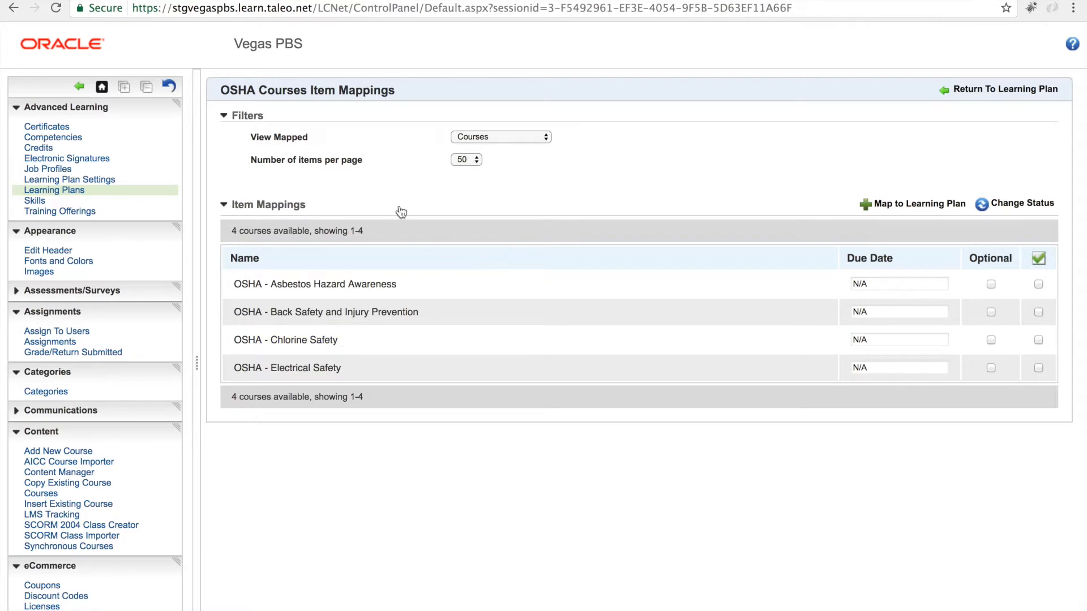
Step: Switch the mapped view to Certificates and map the Branded Certificate to the learning plan
{"action": "left_click", "coordinate": [544, 137]}
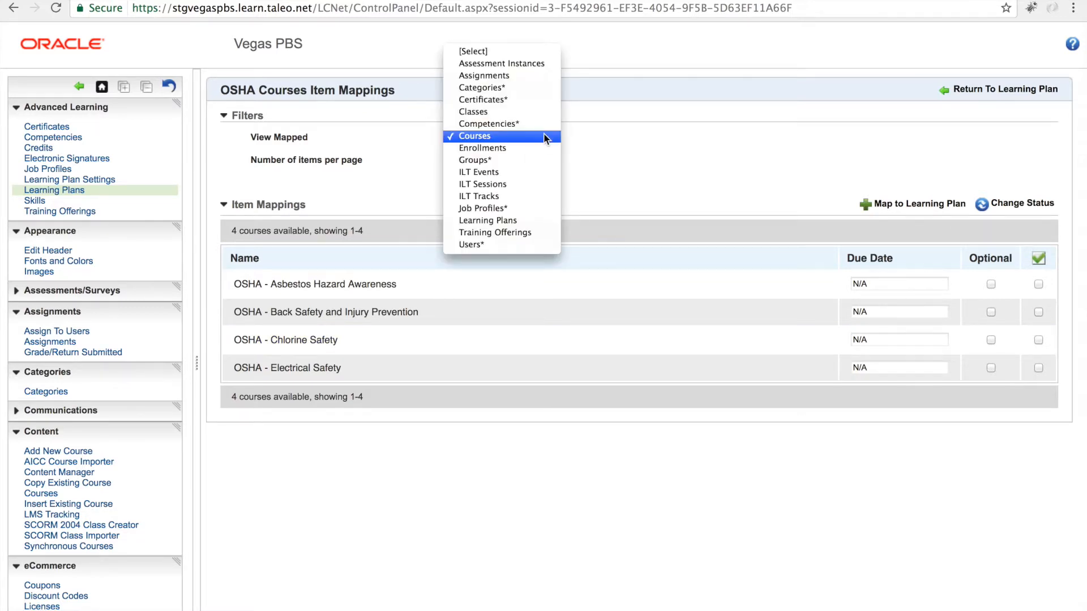
{"action": "left_click", "coordinate": [513, 99]}
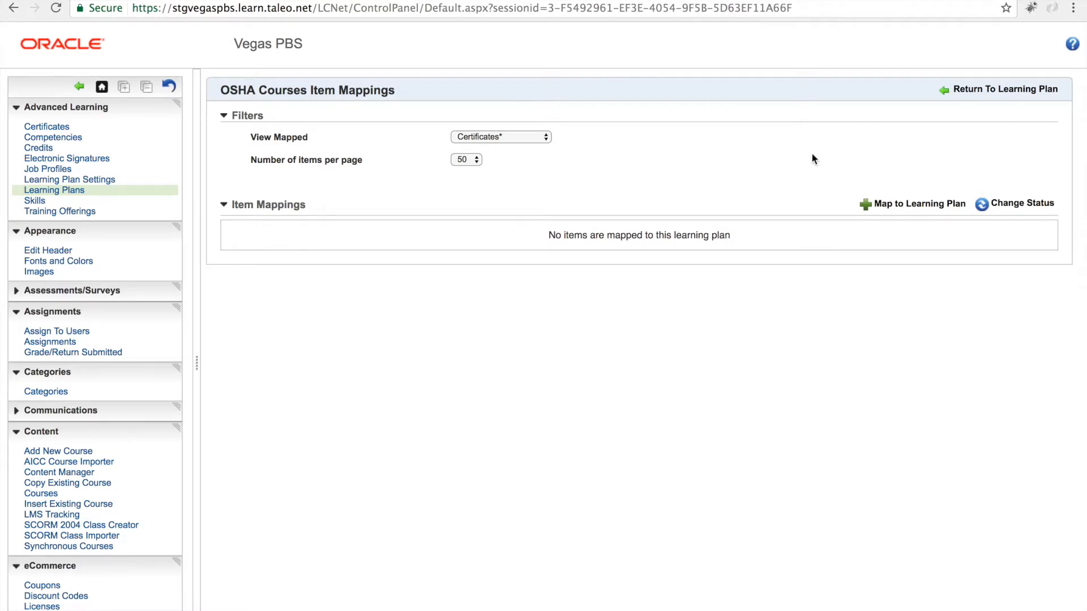
{"action": "left_click", "coordinate": [886, 210]}
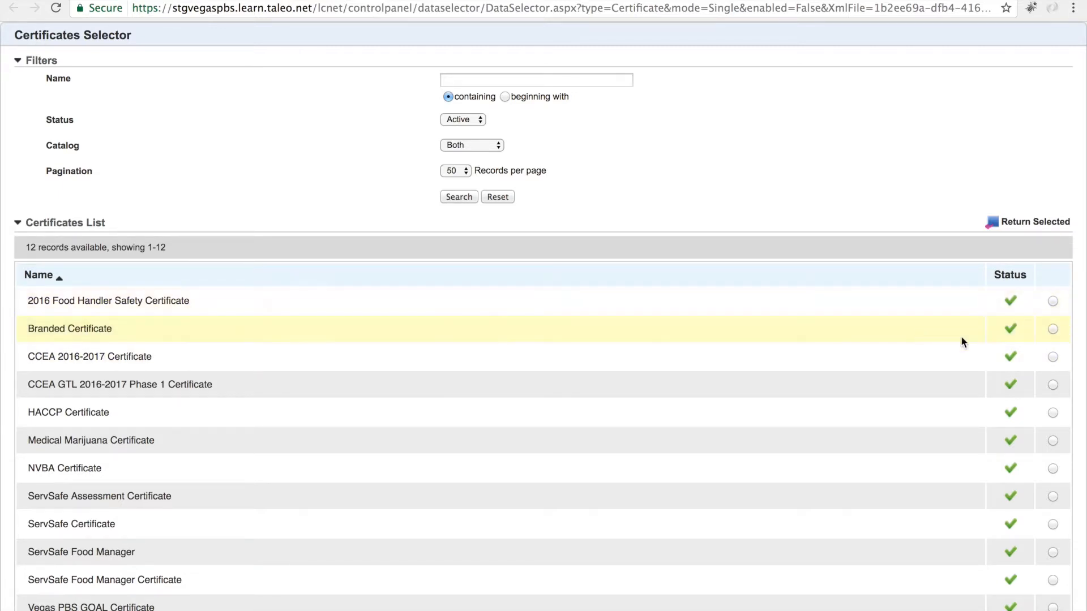
{"action": "left_click", "coordinate": [1053, 329]}
{"action": "left_click", "coordinate": [1051, 230]}
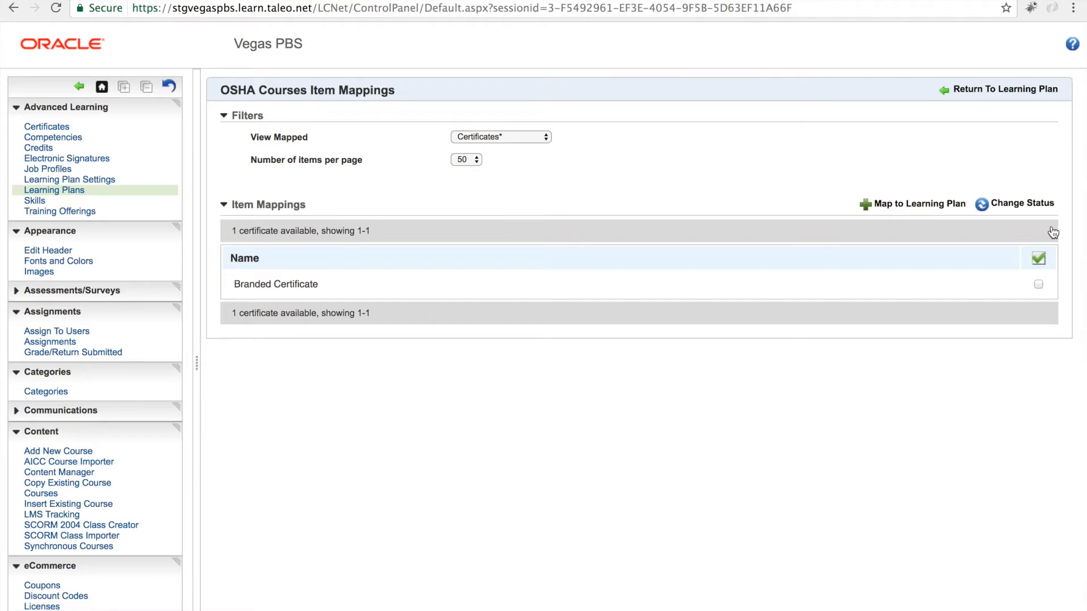
Step: Return to the learning plan and set its sequencing to Custom Order
{"action": "left_click", "coordinate": [1004, 96]}
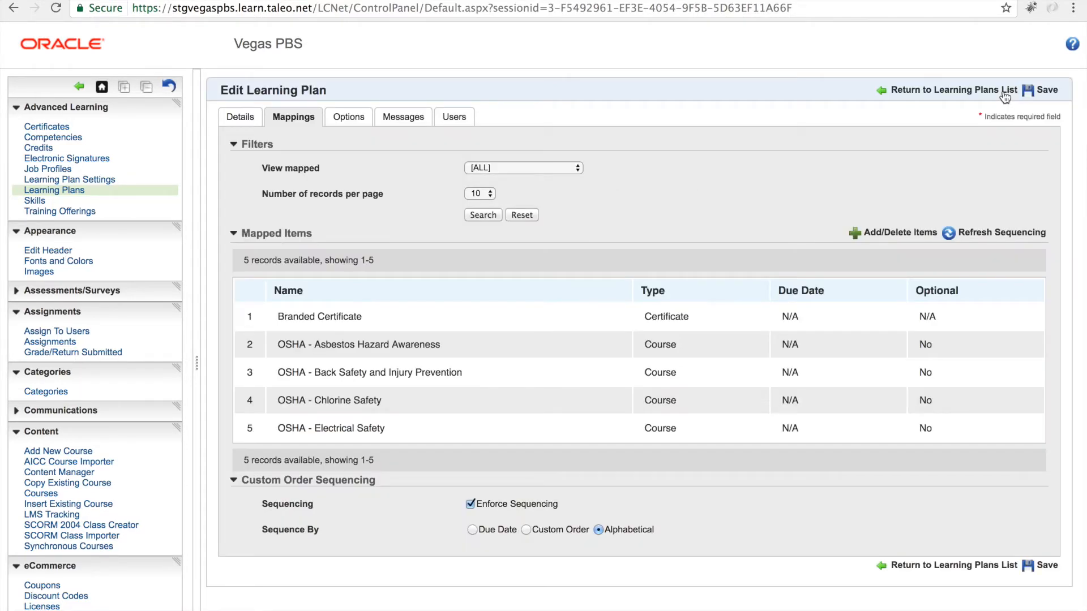
{"action": "scroll", "coordinate": [416, 295], "scroll_direction": "down", "scroll_amount": 2}
{"action": "scroll", "coordinate": [418, 297], "scroll_direction": "down", "scroll_amount": 1}
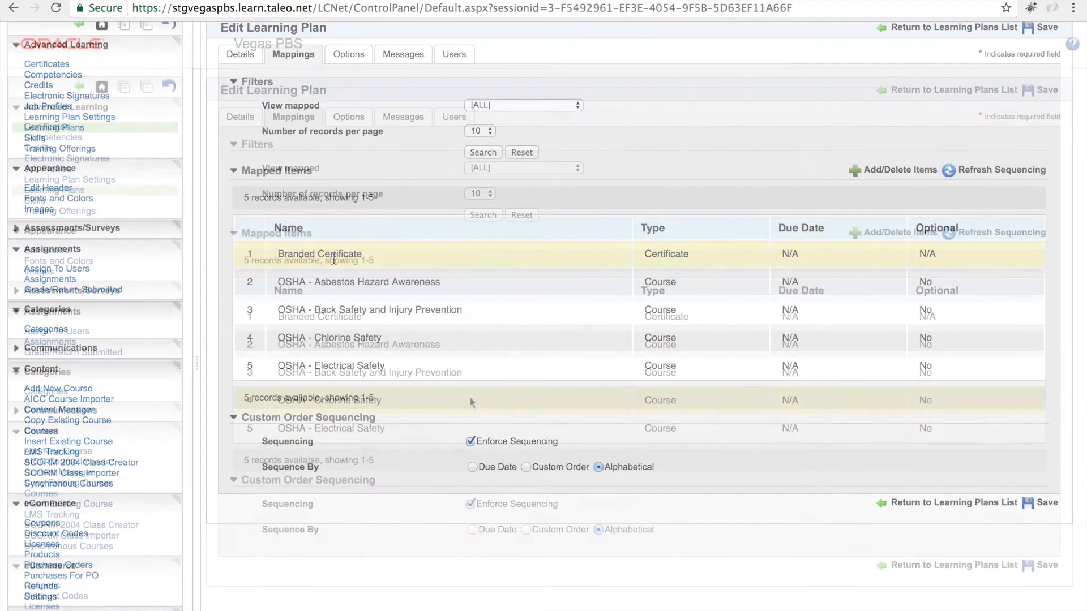
{"action": "scroll", "coordinate": [470, 400], "scroll_direction": "down", "scroll_amount": 5}
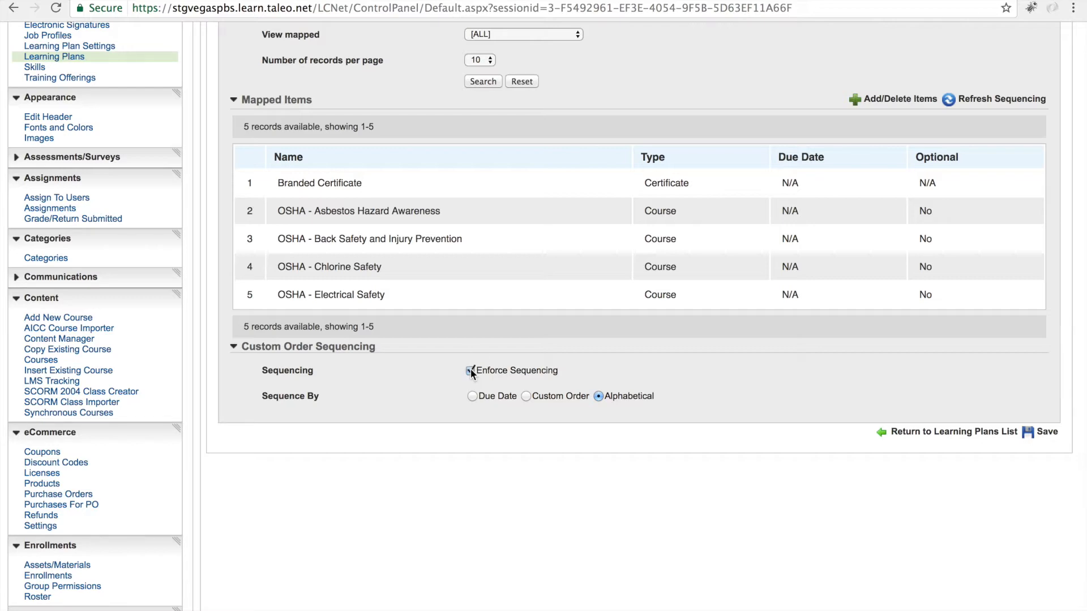
{"action": "left_click", "coordinate": [526, 396]}
{"action": "scroll", "coordinate": [528, 396], "scroll_direction": "down", "scroll_amount": 4}
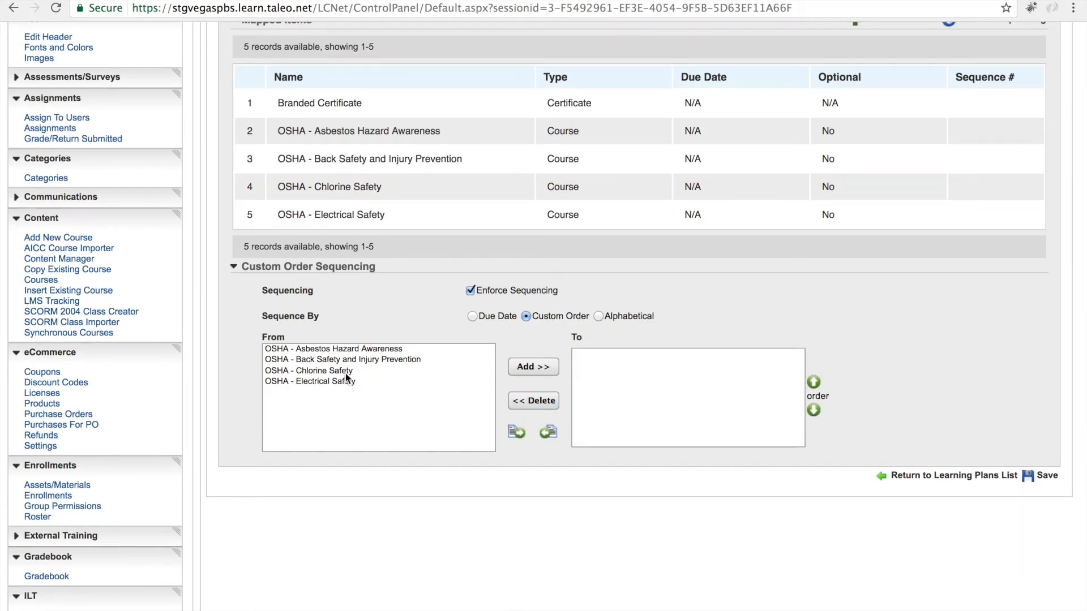
Step: Add OSHA - Electrical Safety and then OSHA - Chlorine Safety as the first two items of the custom sequence
{"action": "left_click", "coordinate": [340, 349]}
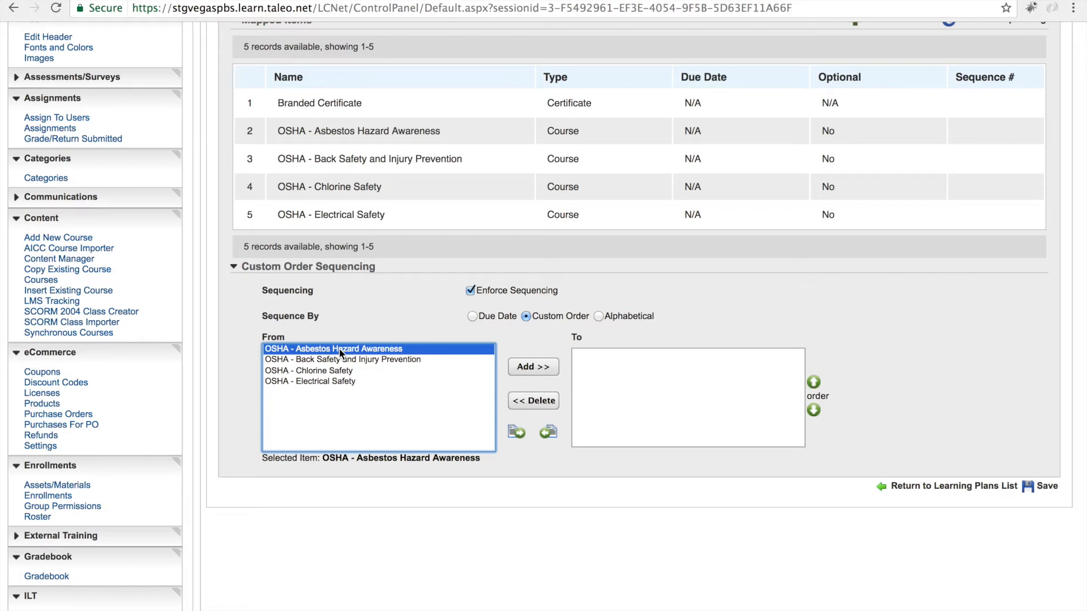
{"action": "left_click", "coordinate": [317, 381]}
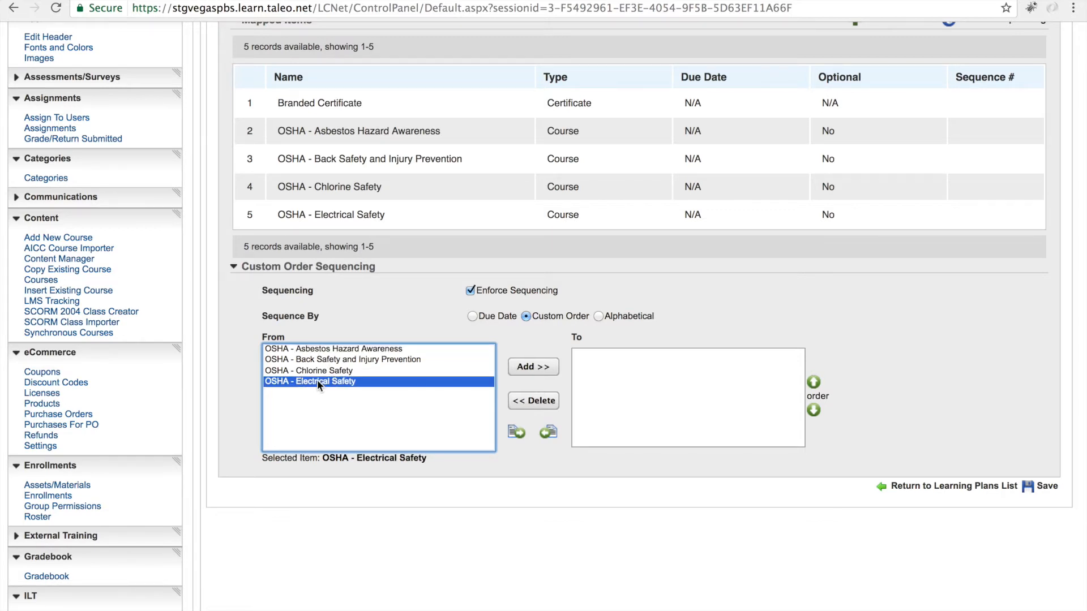
{"action": "left_click", "coordinate": [532, 367]}
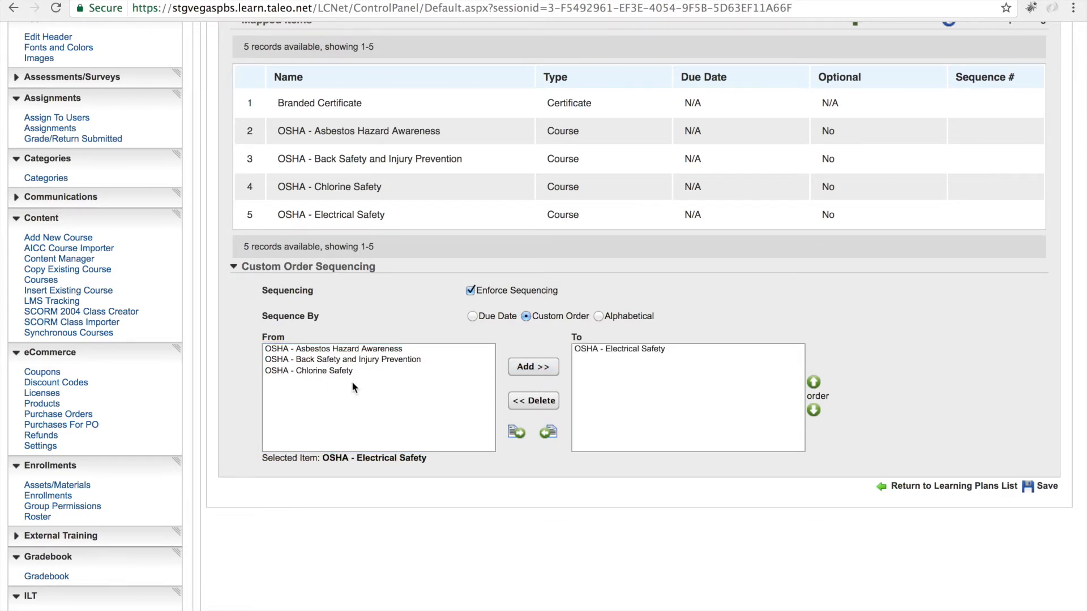
{"action": "left_click", "coordinate": [331, 370]}
{"action": "left_click", "coordinate": [552, 368]}
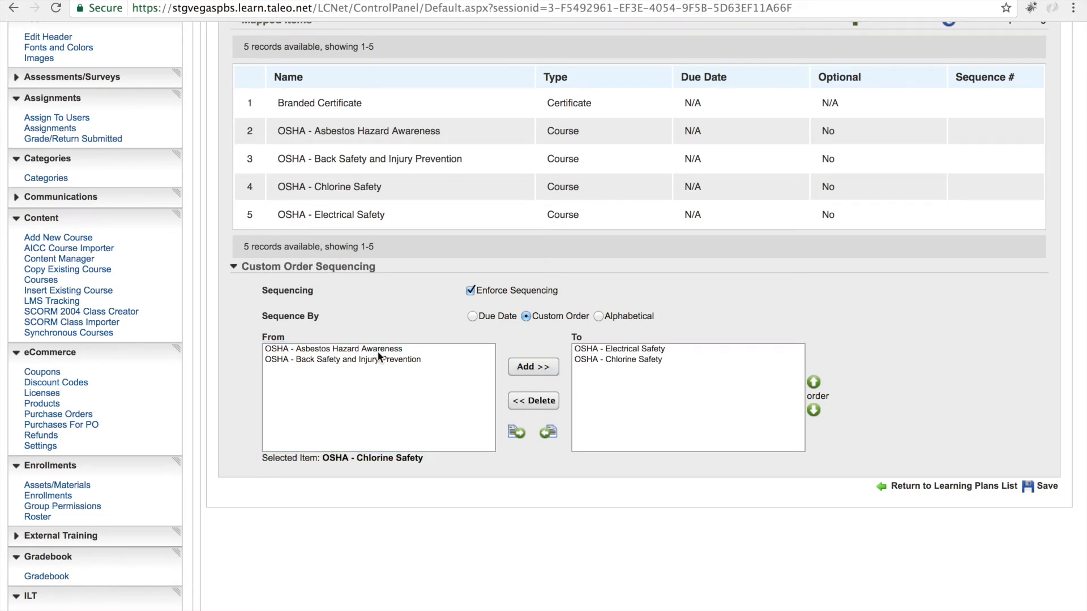
Step: Add OSHA - Back Safety and Injury Prevention and then OSHA - Asbestos Hazard Awareness to the sequence, and save the learning plan
{"action": "left_click", "coordinate": [375, 361]}
{"action": "left_click", "coordinate": [526, 374]}
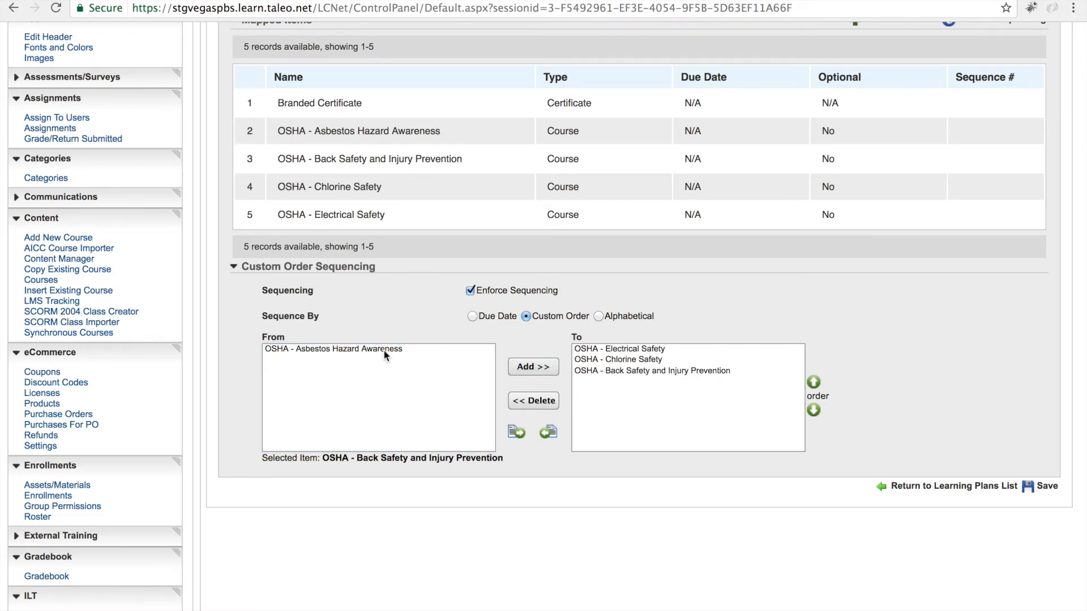
{"action": "left_click", "coordinate": [383, 350]}
{"action": "left_click", "coordinate": [532, 368]}
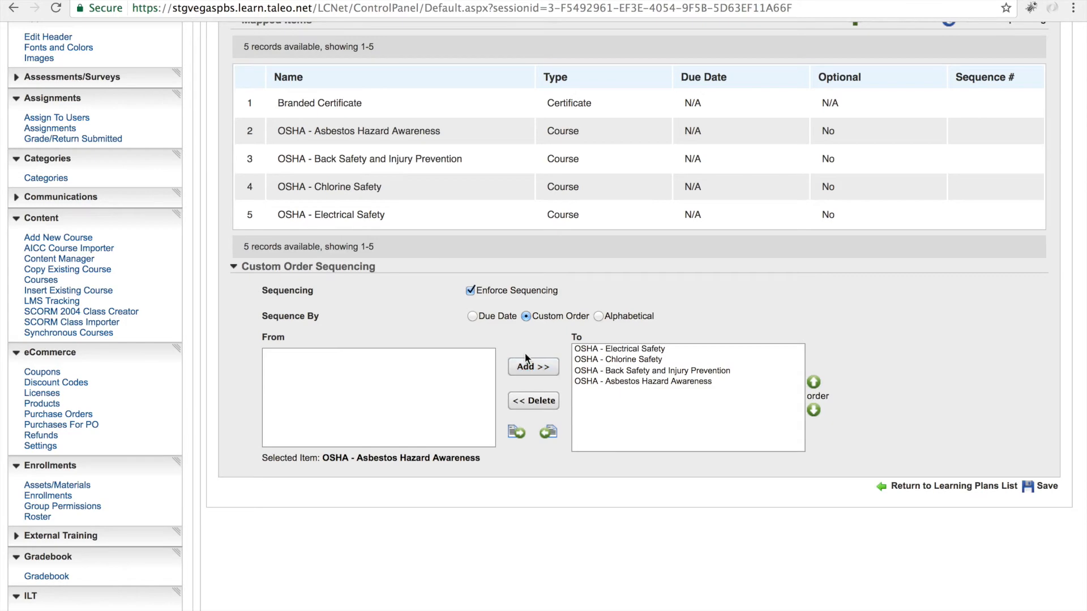
{"action": "scroll", "coordinate": [525, 354], "scroll_direction": "up", "scroll_amount": 3}
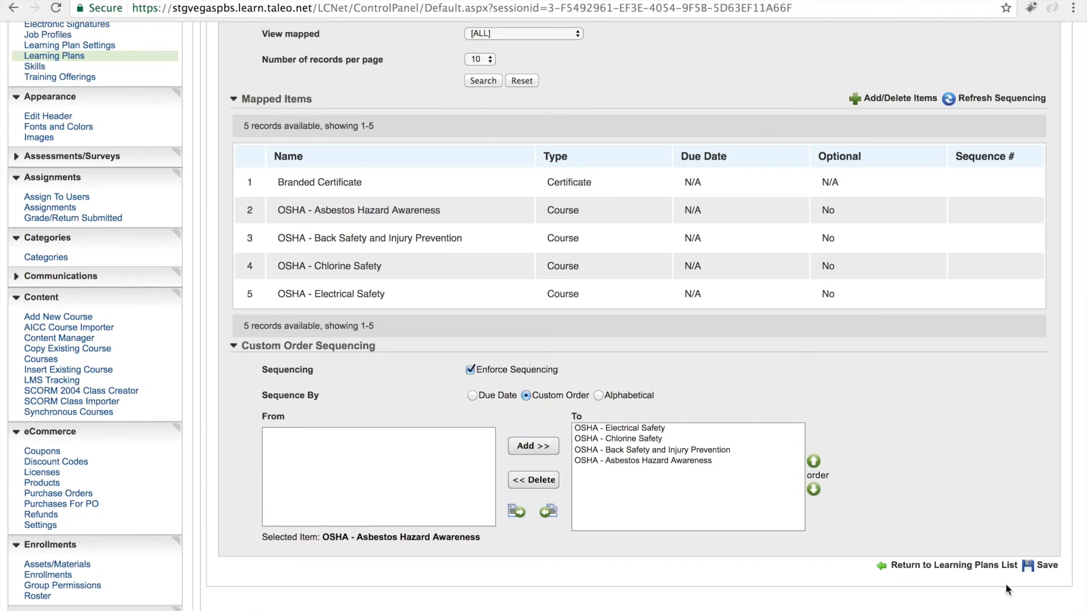
{"action": "left_click", "coordinate": [1045, 567]}
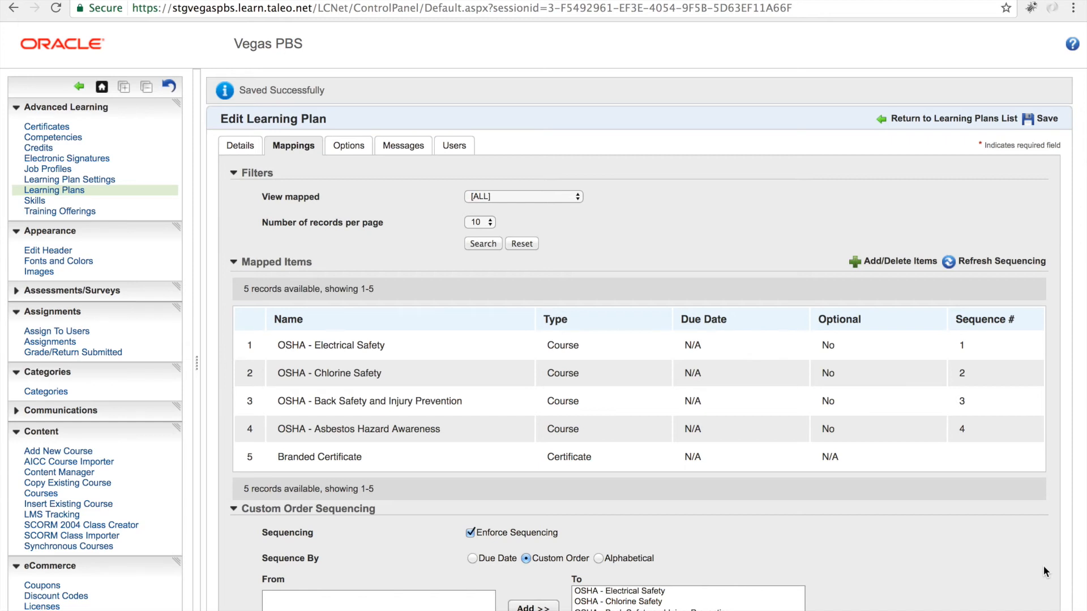
Step: Review the learning plan's Options and Users tabs
{"action": "left_click", "coordinate": [353, 147]}
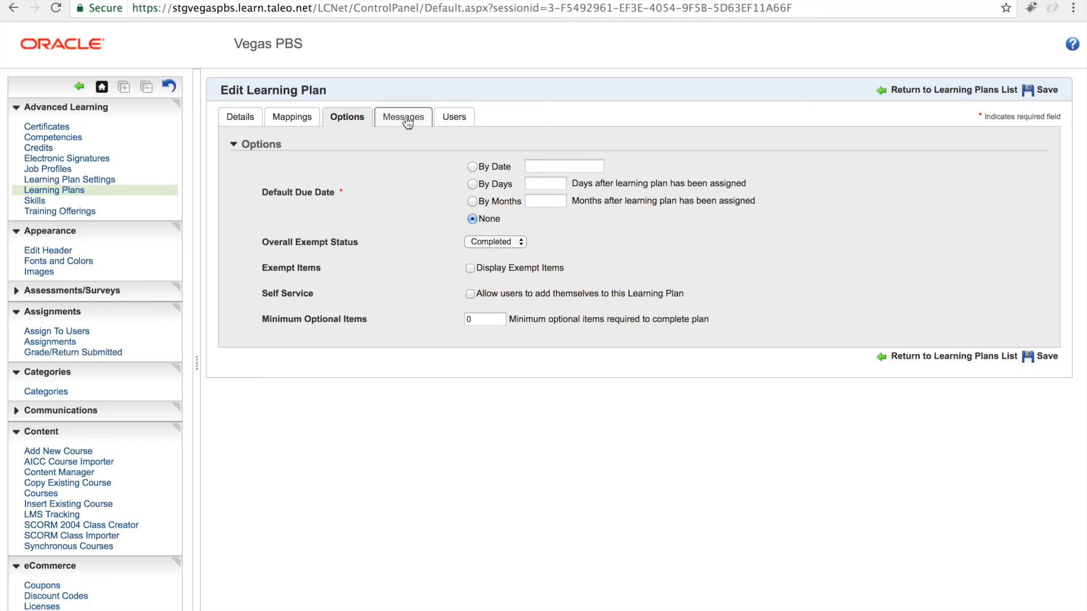
{"action": "left_click", "coordinate": [456, 120]}
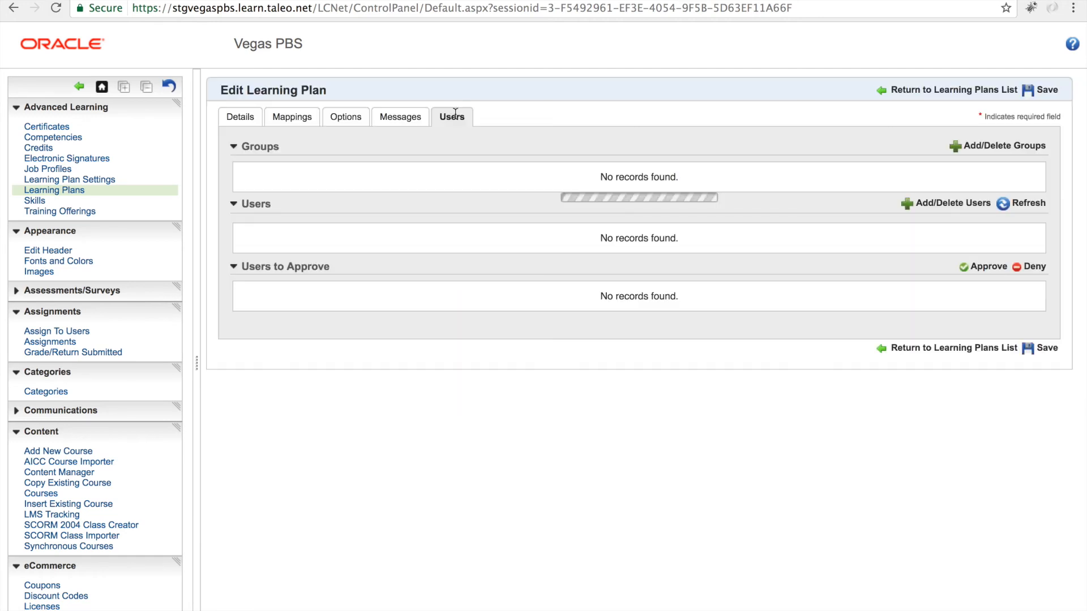